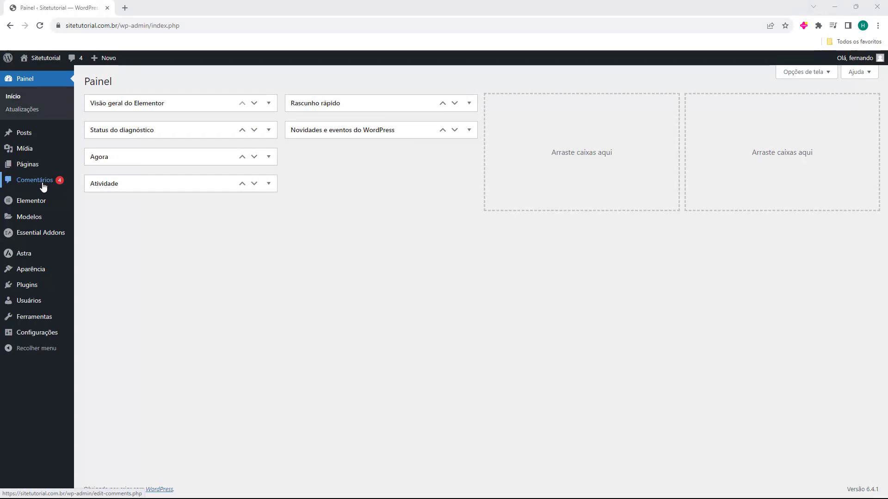
- Open the site's comments list and review the author and text of the pending comment on Post Exemplo 05
{"action": "left_click", "coordinate": [41, 184]}
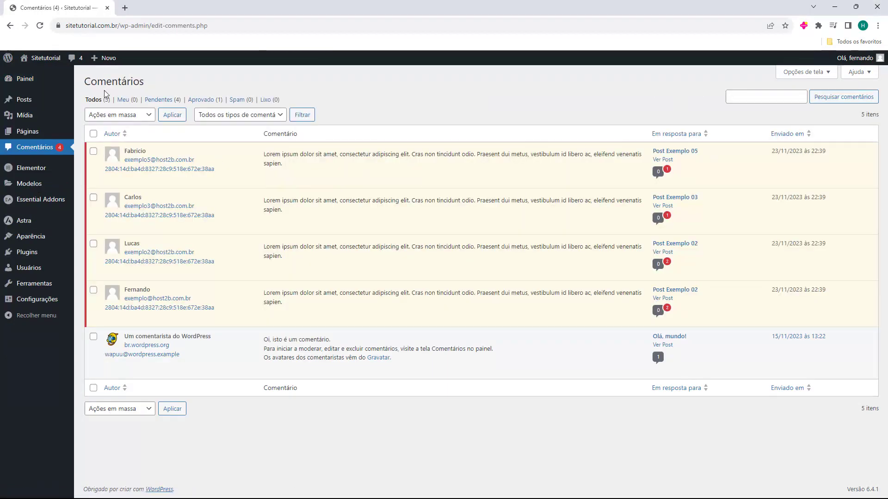
{"action": "left_click_drag", "start_coordinate": [87, 81], "coordinate": [148, 77]}
{"action": "left_click", "coordinate": [150, 77]}
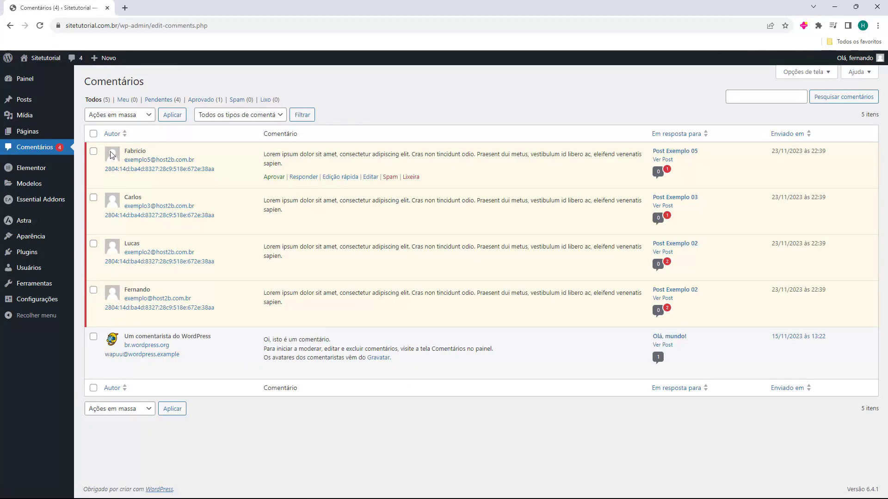
{"action": "double_click", "coordinate": [134, 151]}
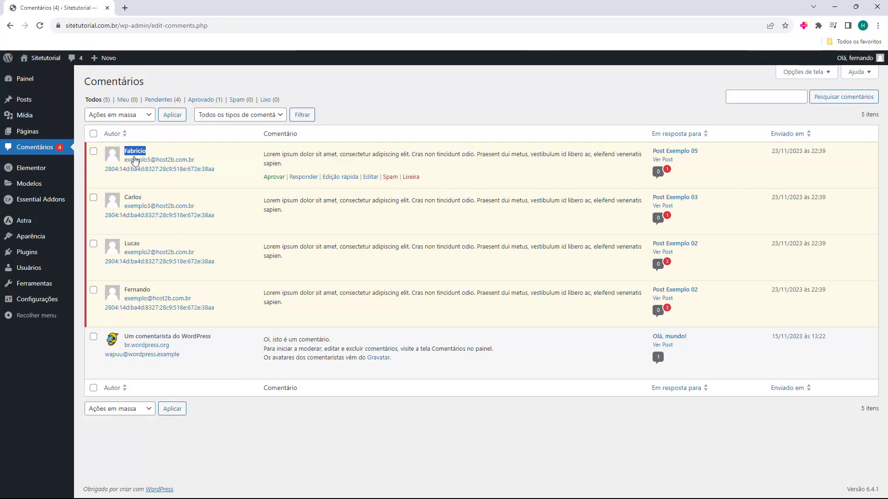
{"action": "left_click", "coordinate": [220, 185]}
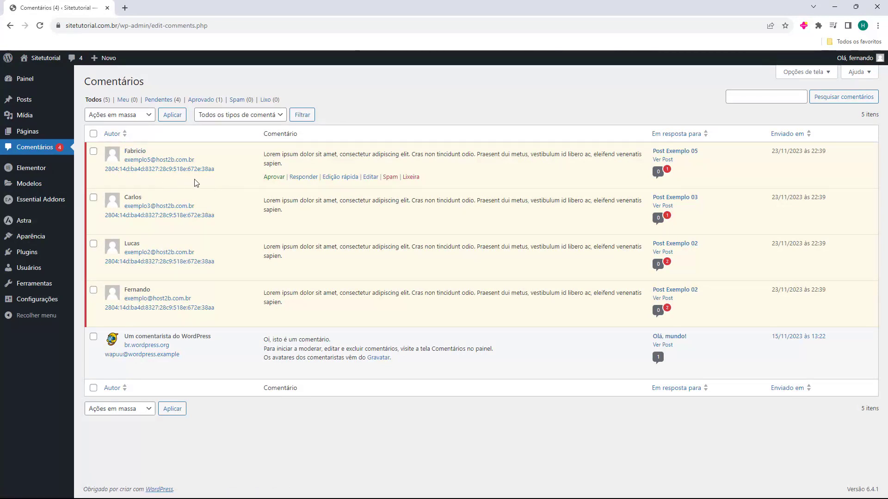
{"action": "left_click_drag", "start_coordinate": [267, 154], "coordinate": [293, 172]}
{"action": "left_click", "coordinate": [353, 167]}
{"action": "left_click", "coordinate": [293, 172]}
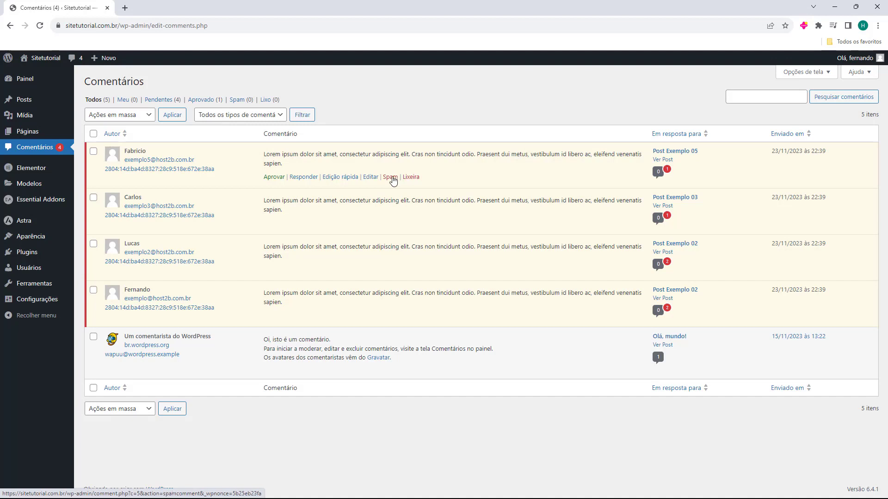
- Inspect the full edit form and the quick edit form of the pending Post Exemplo 05 comment, keeping its content as is
{"action": "left_click", "coordinate": [370, 177]}
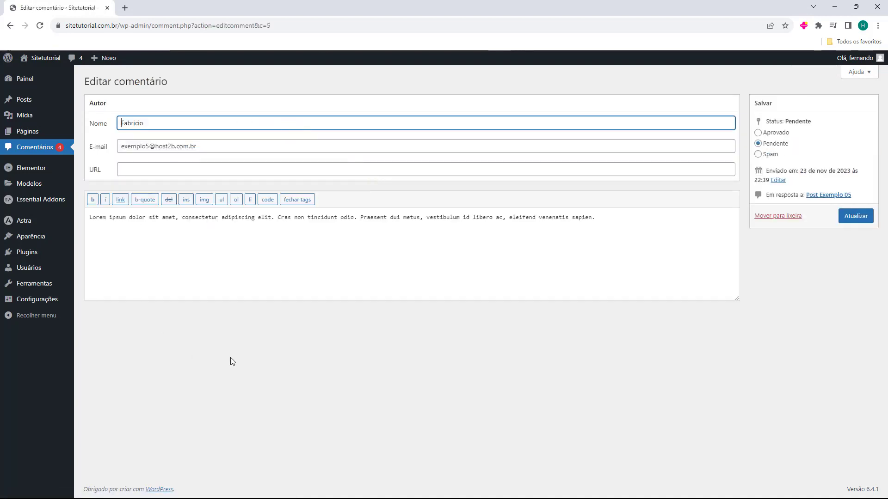
{"action": "double_click", "coordinate": [98, 123]}
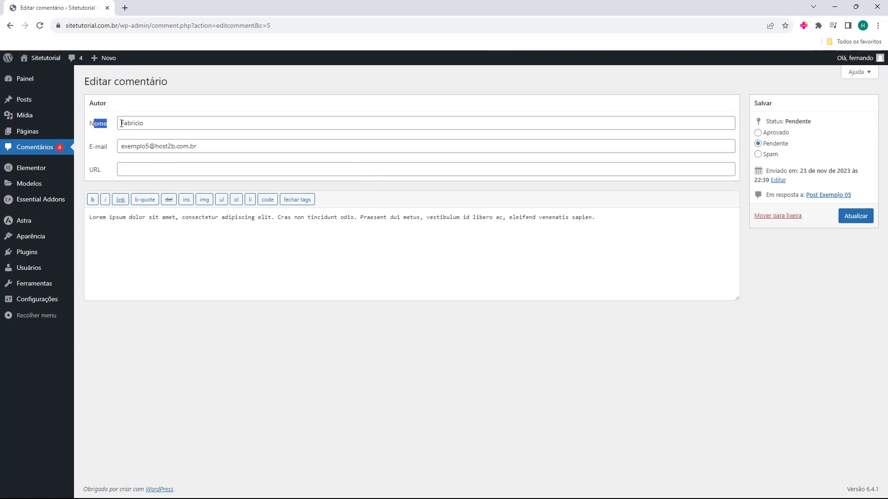
{"action": "left_click_drag", "start_coordinate": [131, 123], "coordinate": [175, 124]}
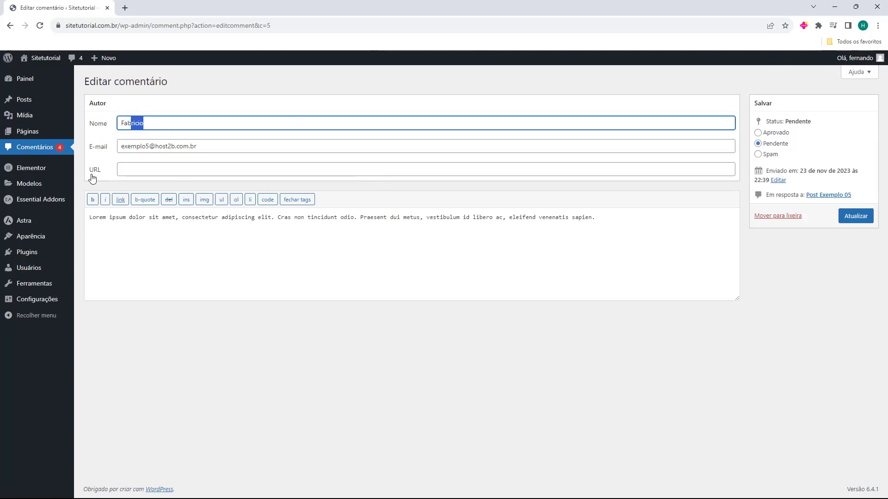
{"action": "left_click_drag", "start_coordinate": [107, 241], "coordinate": [541, 240]}
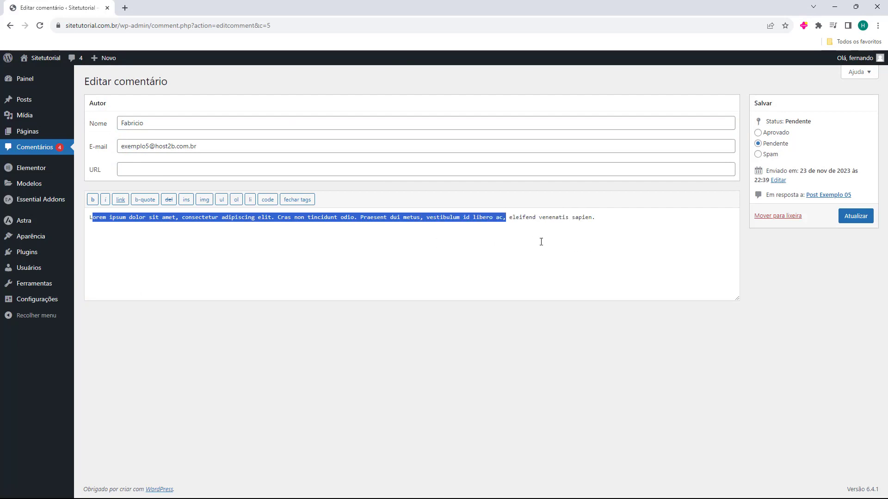
{"action": "left_click", "coordinate": [512, 249]}
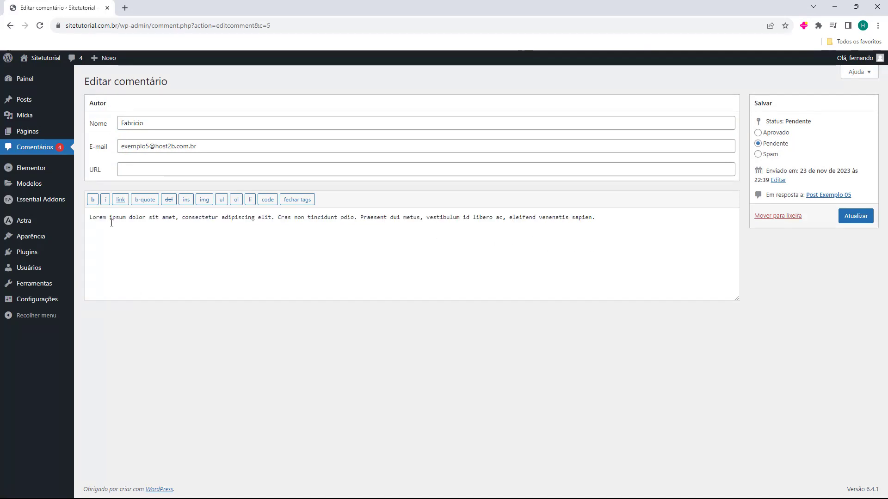
{"action": "left_click", "coordinate": [36, 148]}
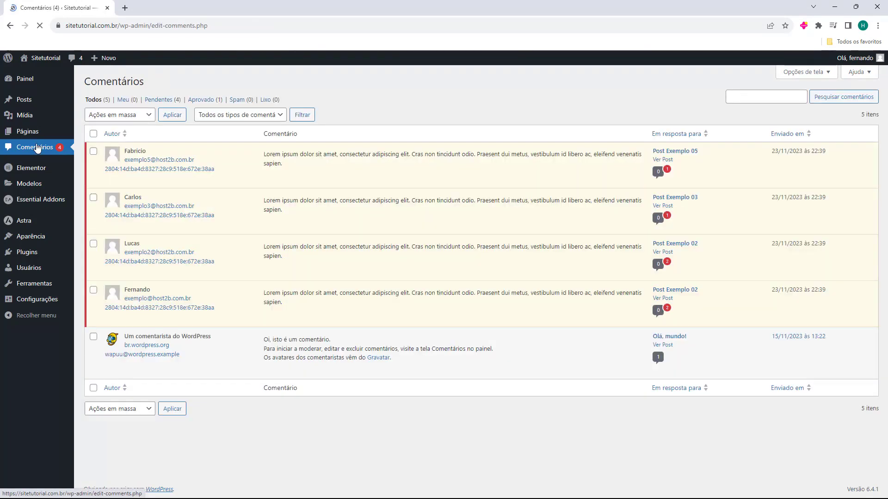
{"action": "left_click", "coordinate": [340, 180]}
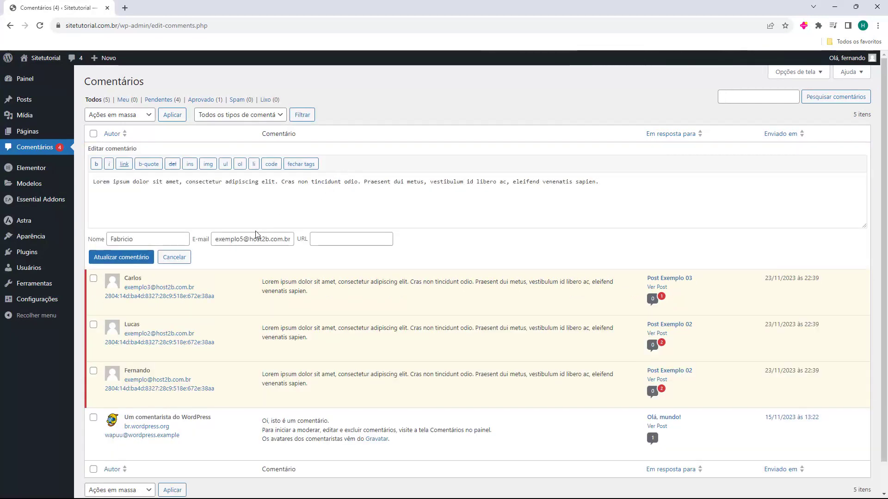
{"action": "left_click", "coordinate": [180, 258]}
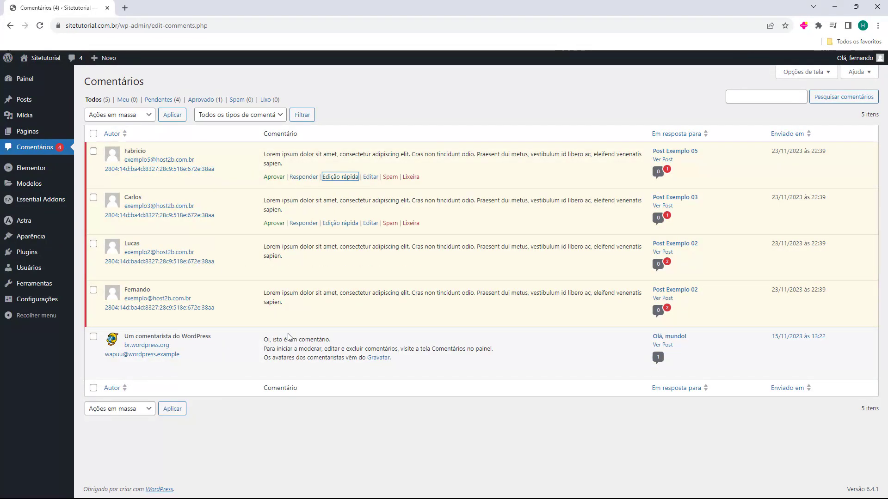
- Open Post Exemplo 05 in a separate tab and examine its comment section
{"action": "middle_click", "coordinate": [272, 180]}
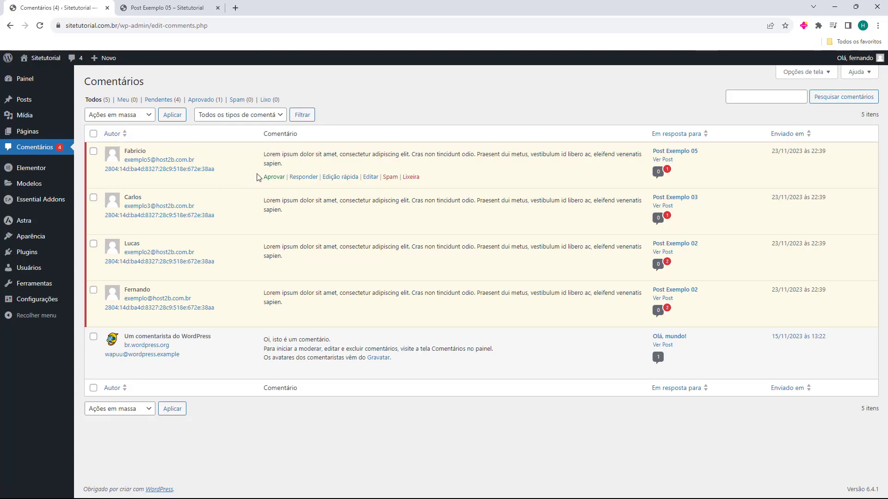
{"action": "left_click", "coordinate": [162, 8]}
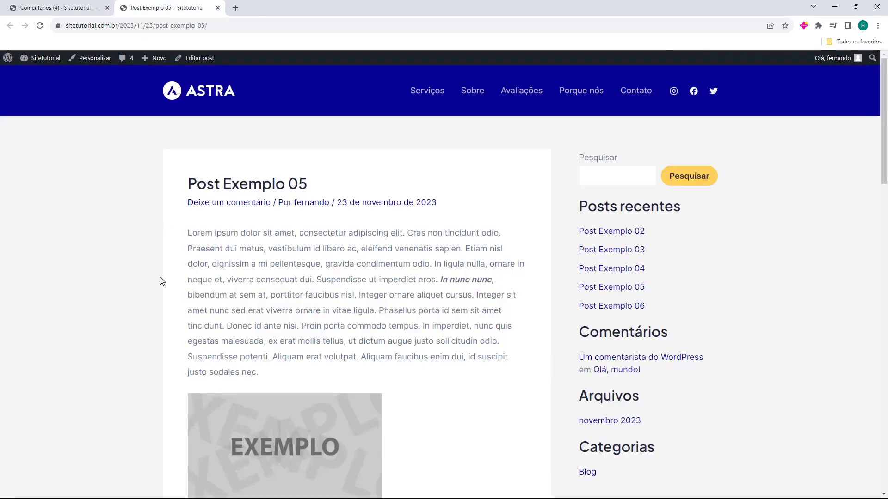
{"action": "scroll", "coordinate": [159, 275], "scroll_direction": "down", "scroll_amount": 15}
{"action": "scroll", "coordinate": [172, 283], "scroll_direction": "up", "scroll_amount": 1}
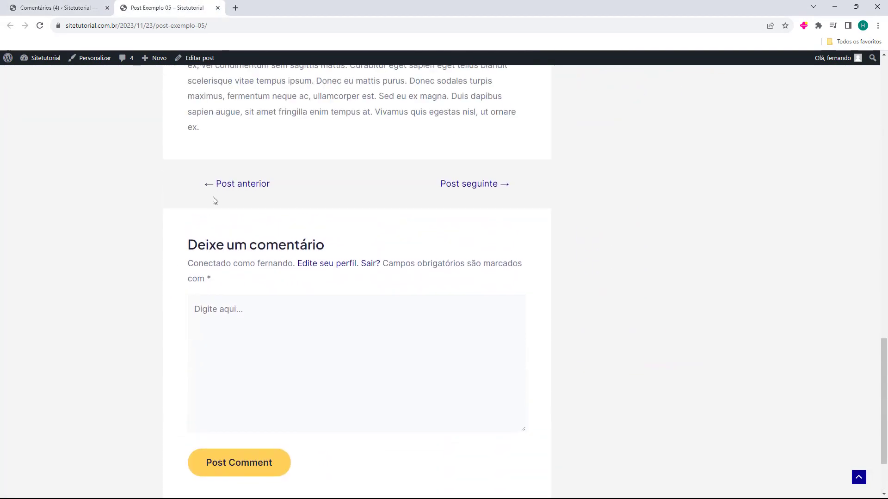
- Approve the pending comment on Post Exemplo 05 and check the comment section of the reloaded post
{"action": "left_click", "coordinate": [57, 9]}
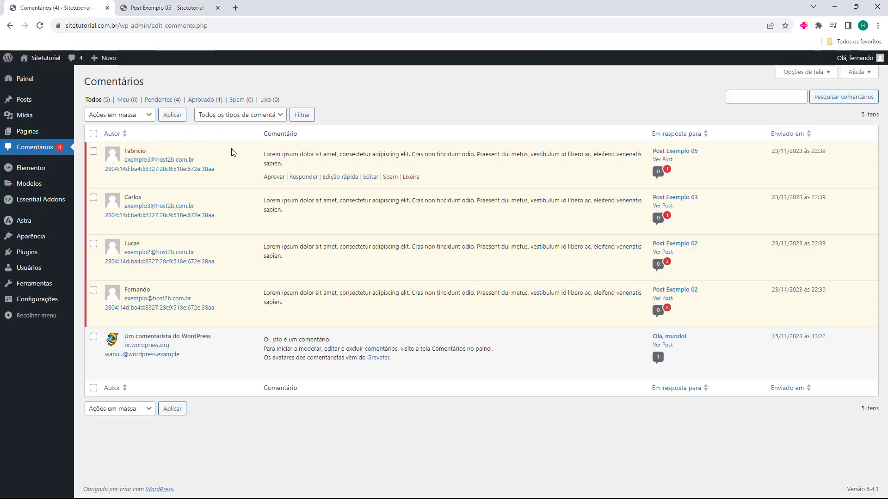
{"action": "left_click", "coordinate": [274, 178]}
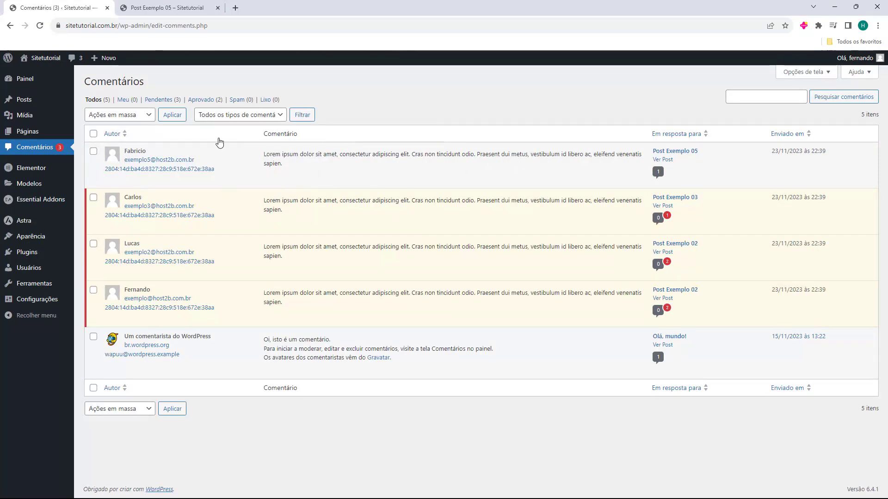
{"action": "left_click", "coordinate": [173, 9]}
{"action": "left_click", "coordinate": [40, 26]}
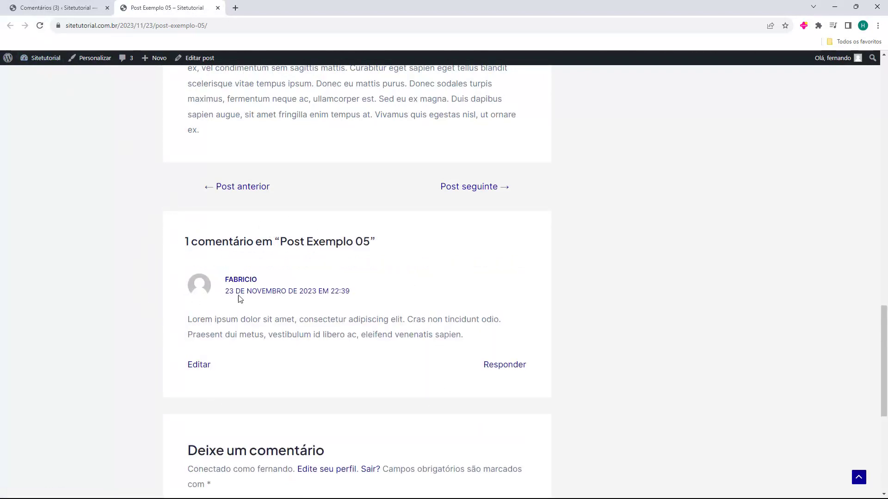
{"action": "scroll", "coordinate": [277, 278], "scroll_direction": "down", "scroll_amount": 1}
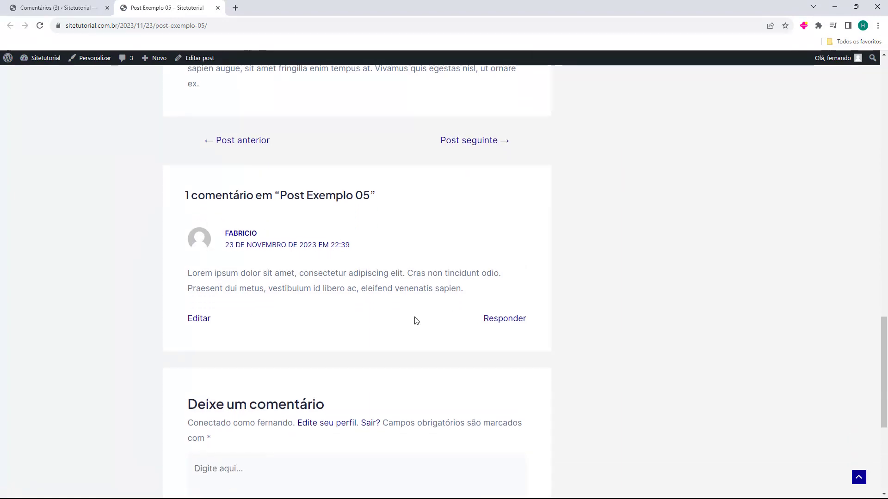
- Reply to the approved comment on Post Exemplo 05 with "Exemplo de Resposta"
{"action": "left_click", "coordinate": [60, 7]}
{"action": "mouse_move", "coordinate": [215, 159]}
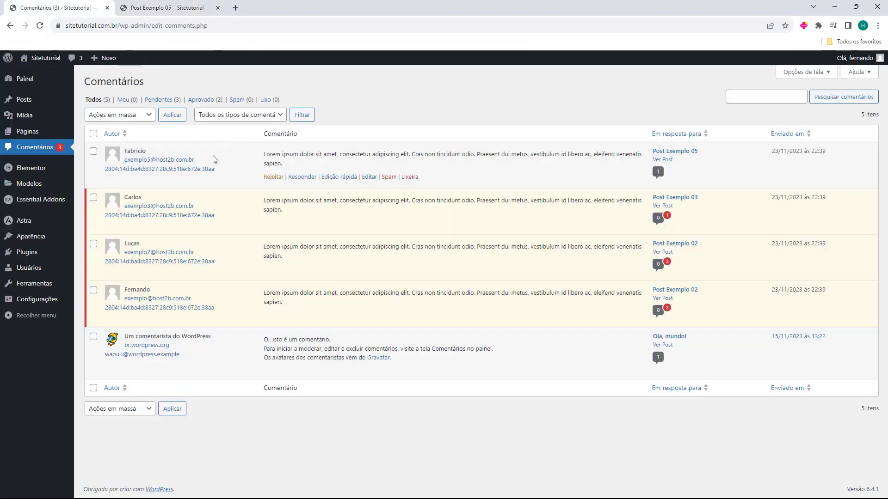
{"action": "left_click", "coordinate": [302, 177]}
{"action": "type", "text": "Exemplo de Resposta"}
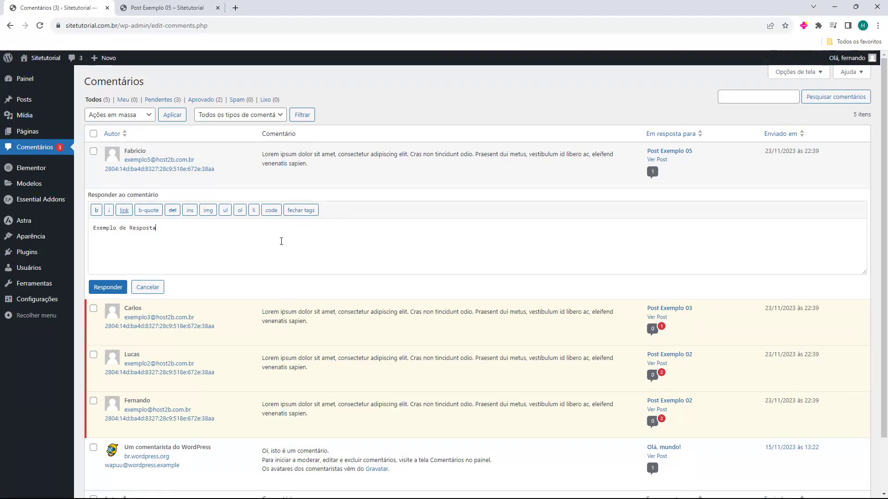
{"action": "left_click", "coordinate": [108, 288]}
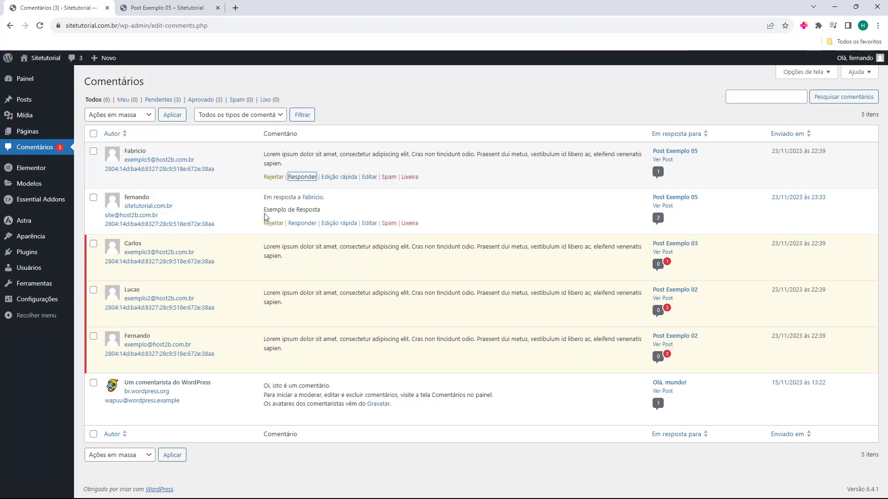
- Reload the Post Exemplo 05 page and check the reply in its comment section
{"action": "left_click", "coordinate": [167, 8]}
{"action": "left_click", "coordinate": [40, 26]}
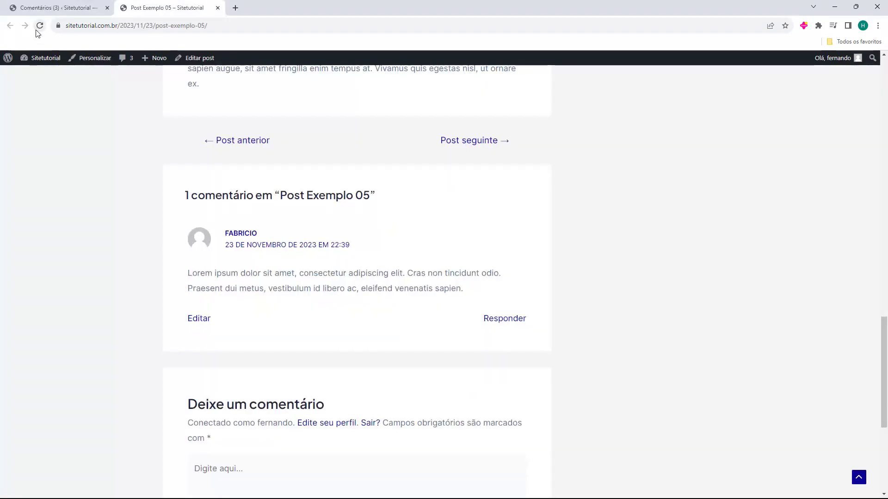
{"action": "scroll", "coordinate": [199, 190], "scroll_direction": "down", "scroll_amount": 1}
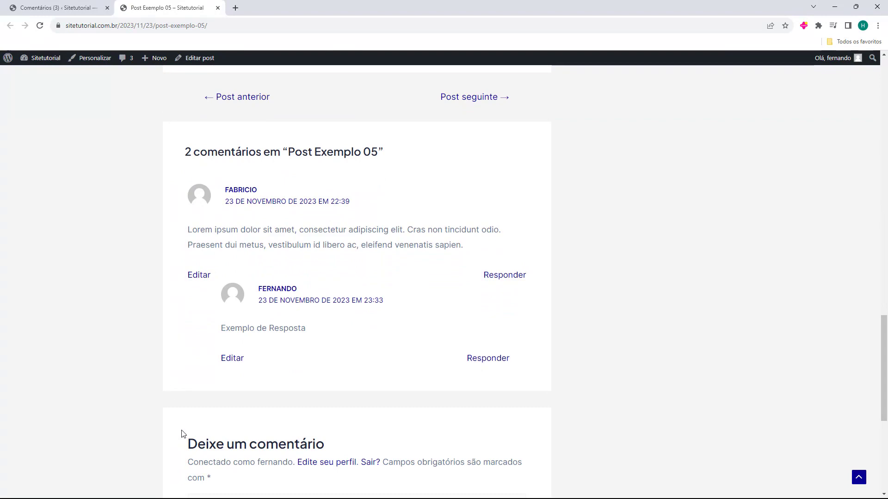
- Approve the pending comment on Post Exemplo 03 in the comments list
{"action": "left_click", "coordinate": [61, 8]}
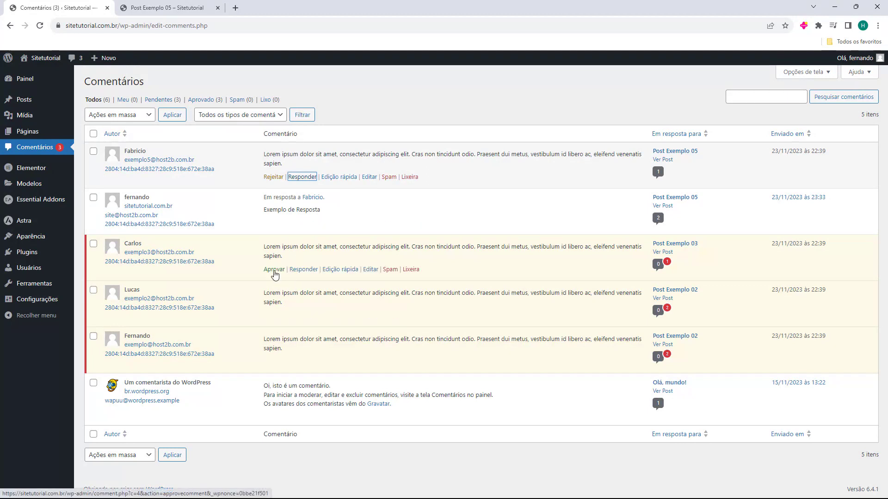
{"action": "left_click", "coordinate": [273, 270]}
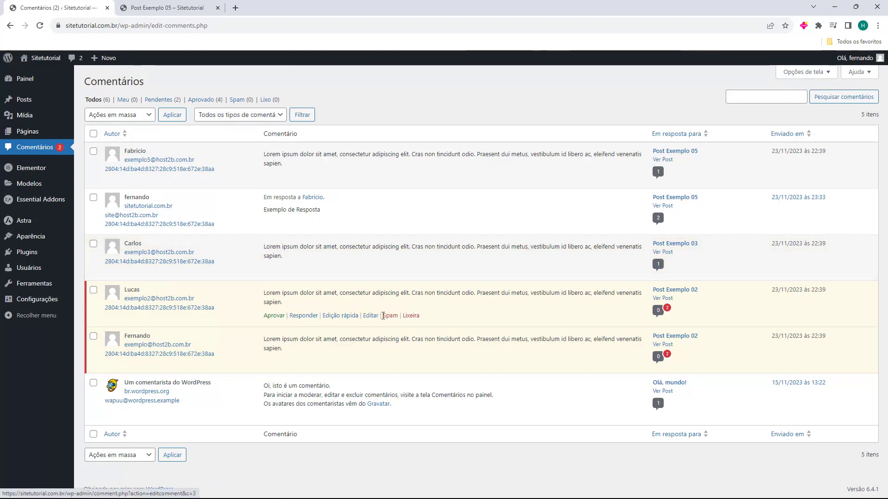
- Mark the upper of the two pending Post Exemplo 02 comments as spam and check the spam comments
{"action": "left_click", "coordinate": [390, 316]}
{"action": "left_click", "coordinate": [235, 102]}
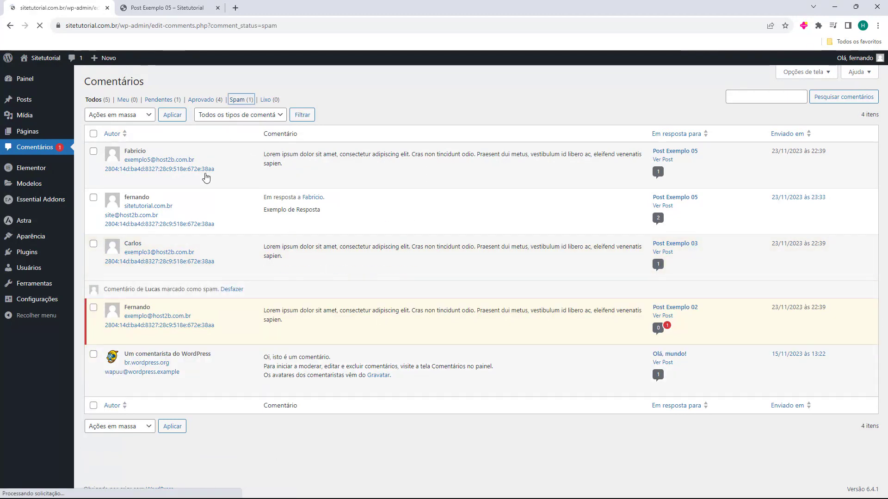
{"action": "left_click", "coordinate": [94, 99]}
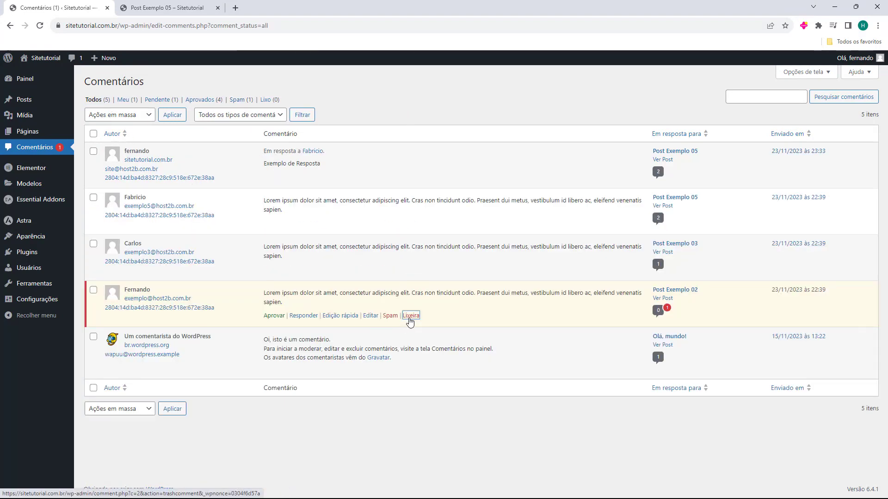
- Move the remaining pending comment on Post Exemplo 02 to the trash, check the trashed comments and return to all comments
{"action": "left_click", "coordinate": [409, 316]}
{"action": "left_click", "coordinate": [265, 100]}
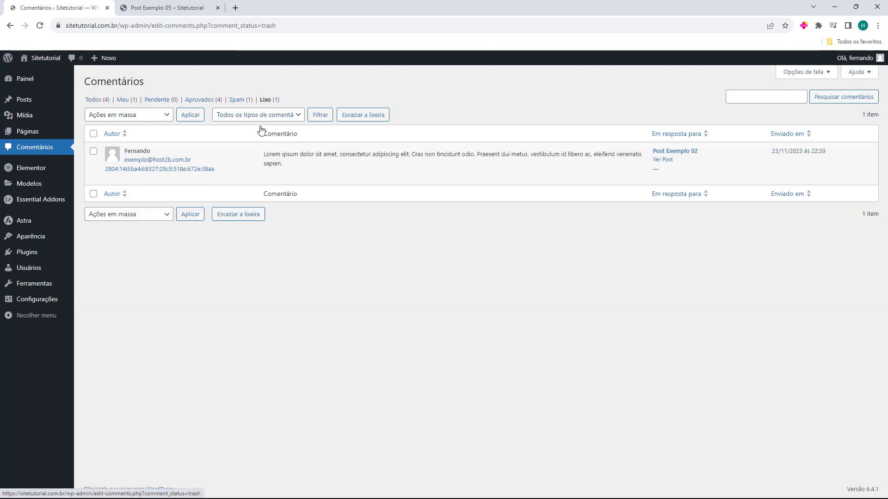
{"action": "left_click", "coordinate": [94, 100]}
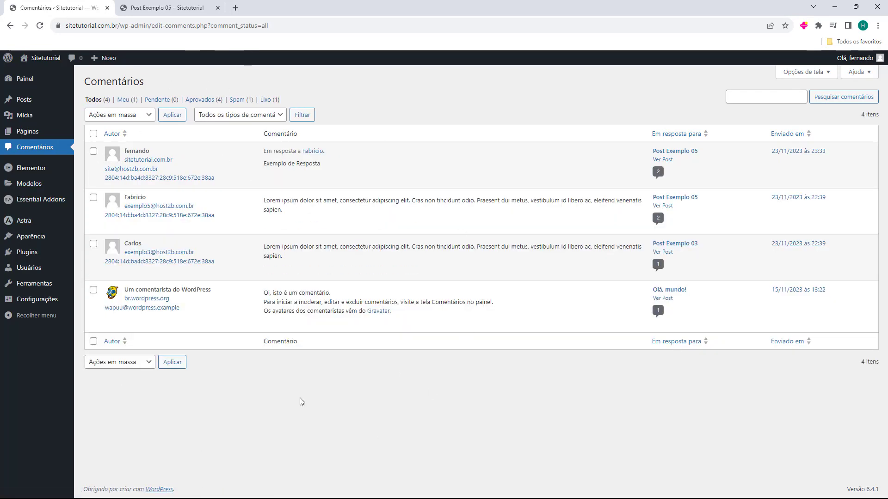